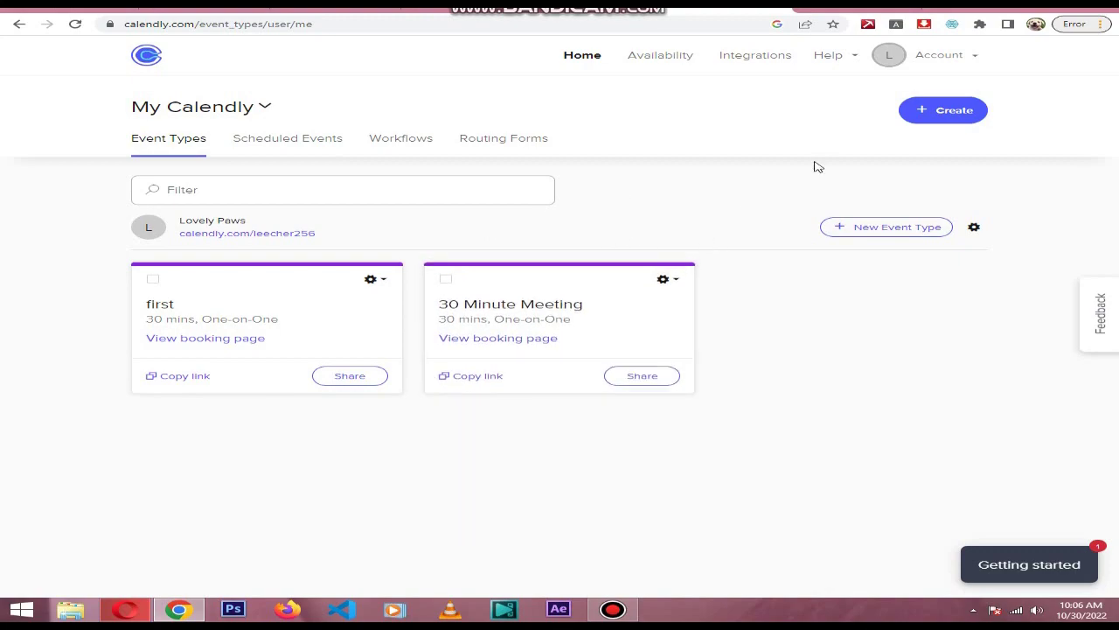
Step: Create a One-on-One event type named 'test' and save its basic details
click(934, 115)
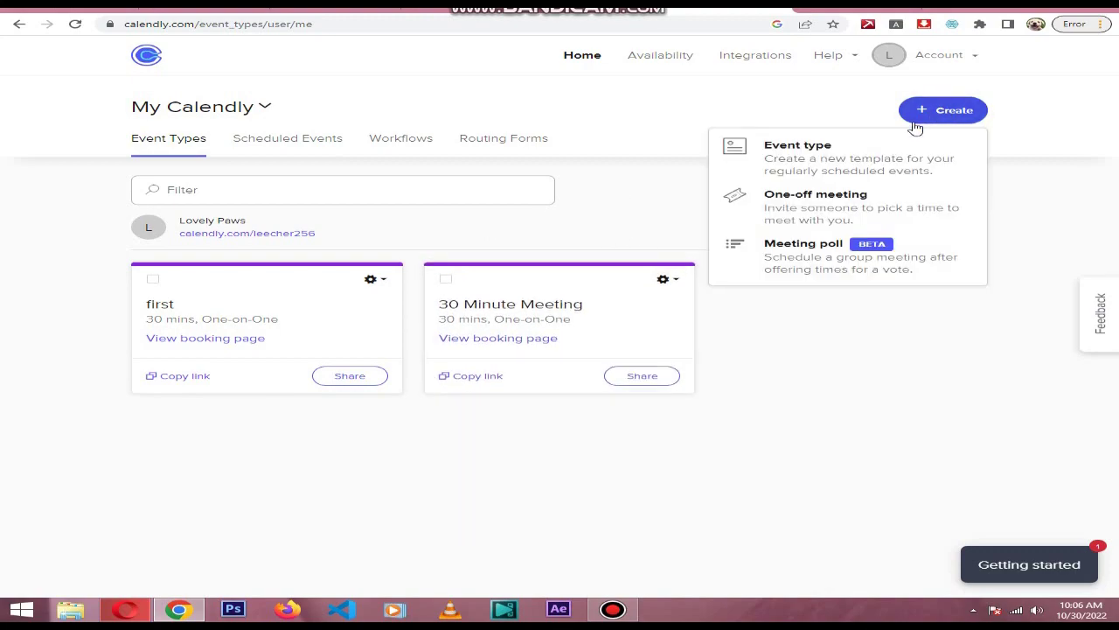
click(816, 163)
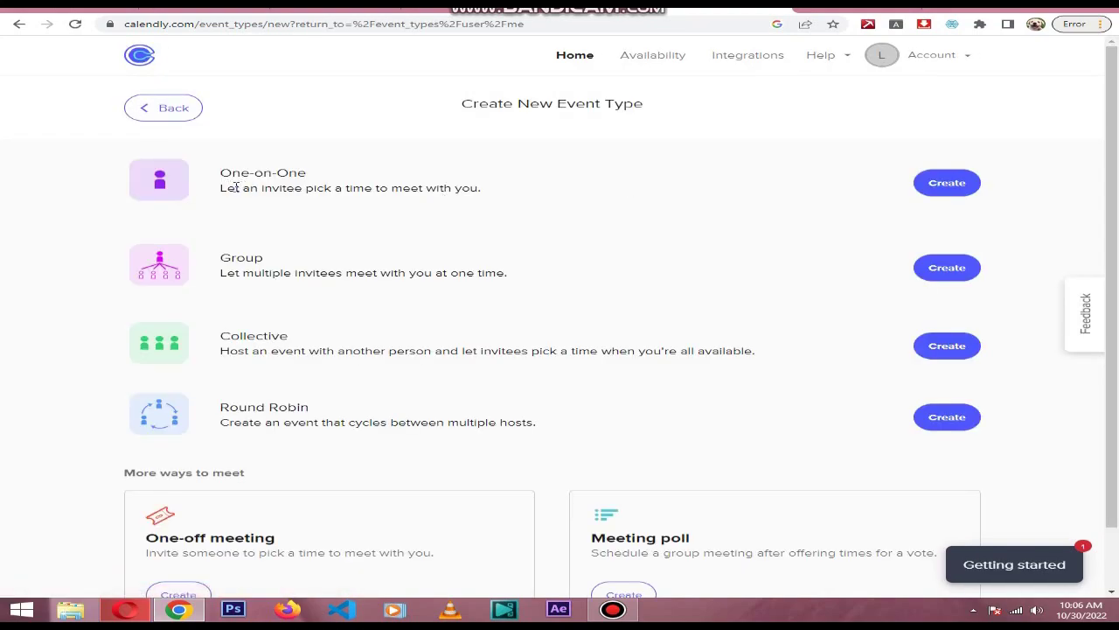
click(962, 183)
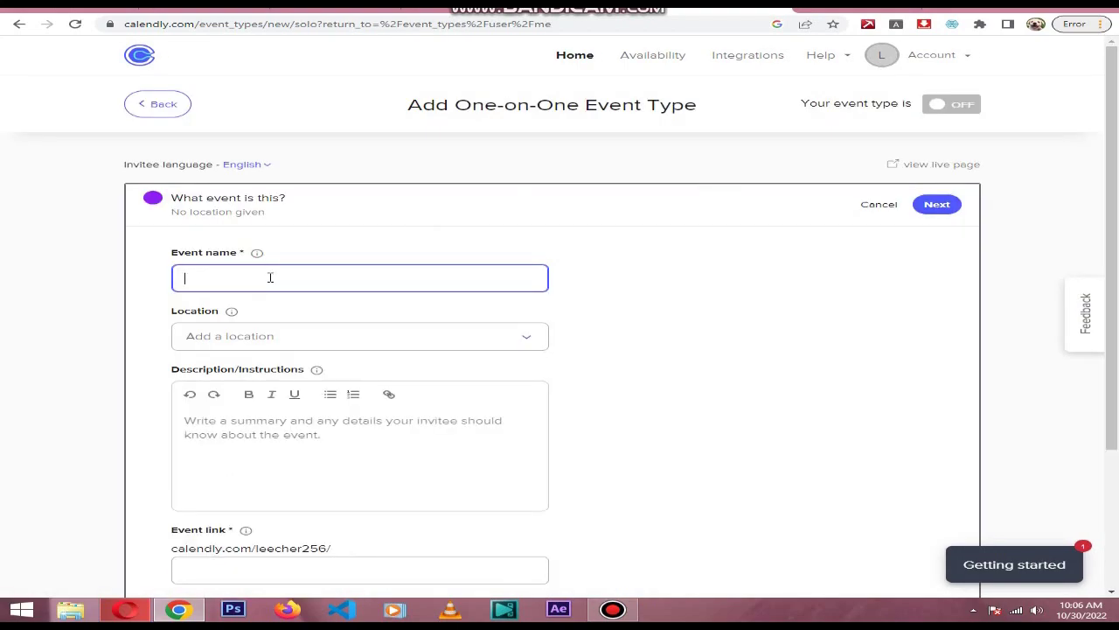
text(test)
scroll(282, 333, down, 3)
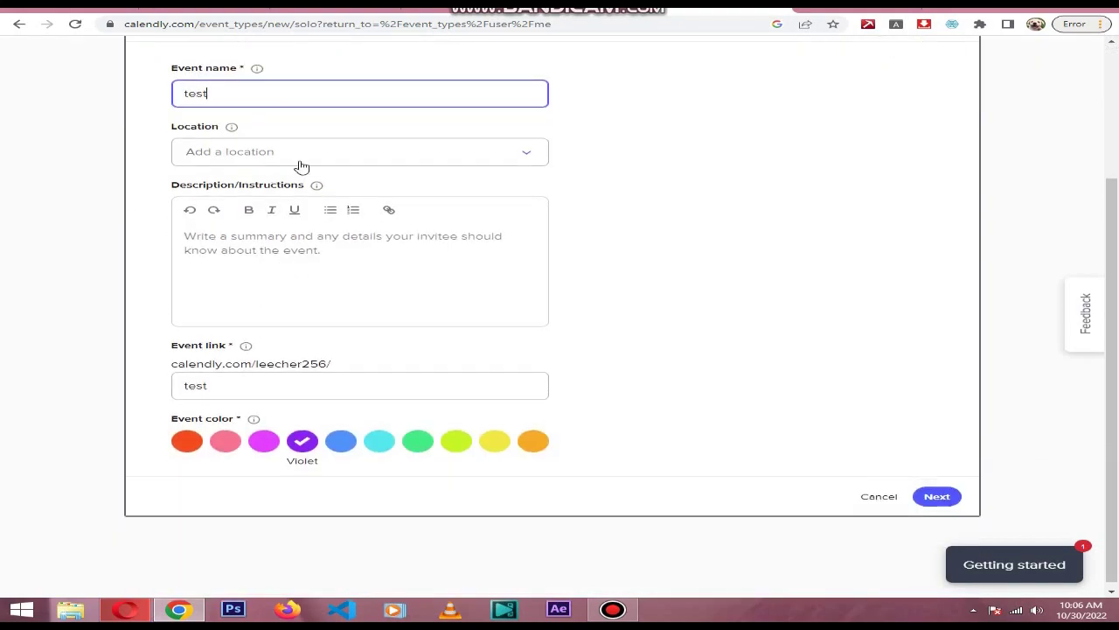
click(232, 248)
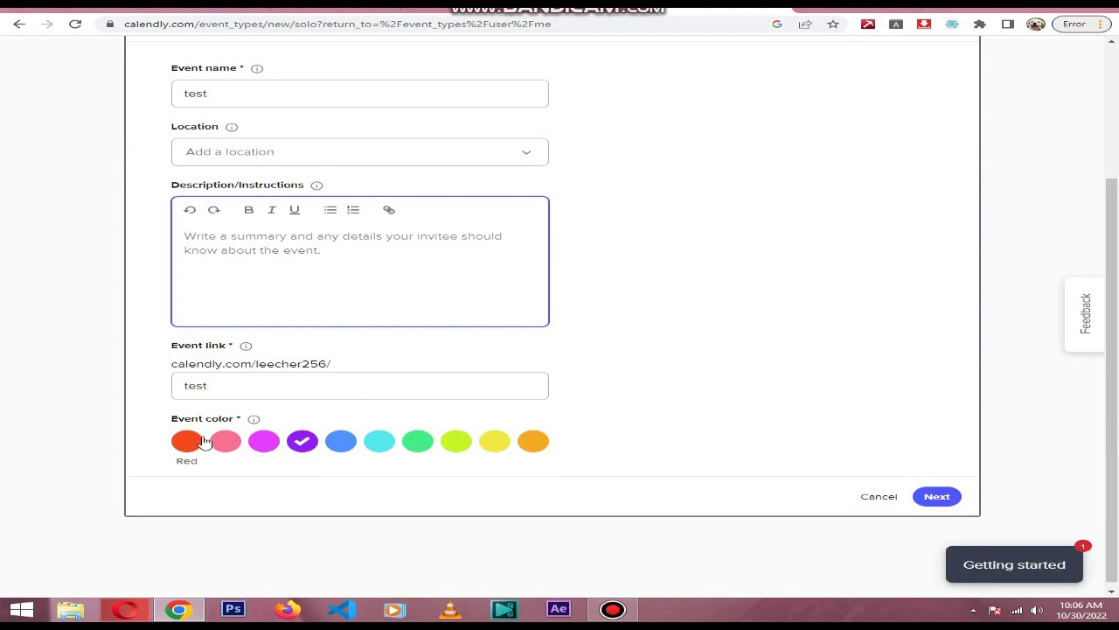
click(937, 497)
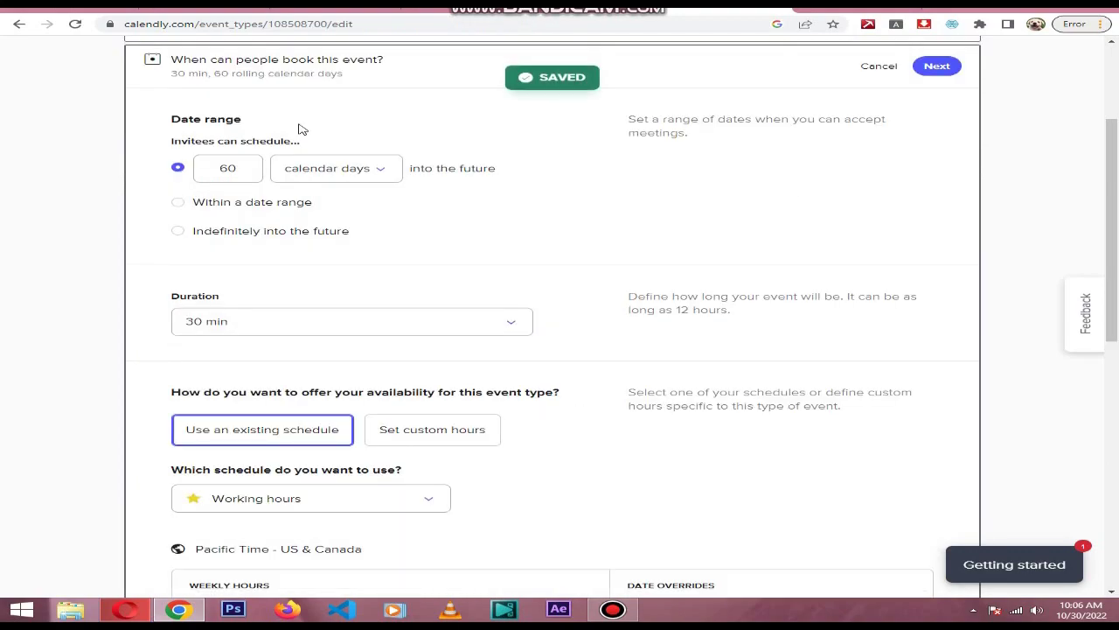
Step: Review the 30-minute, 60-day working-hours availability for 'test' and save it
scroll(525, 199, up, 2)
scroll(533, 201, down, 1)
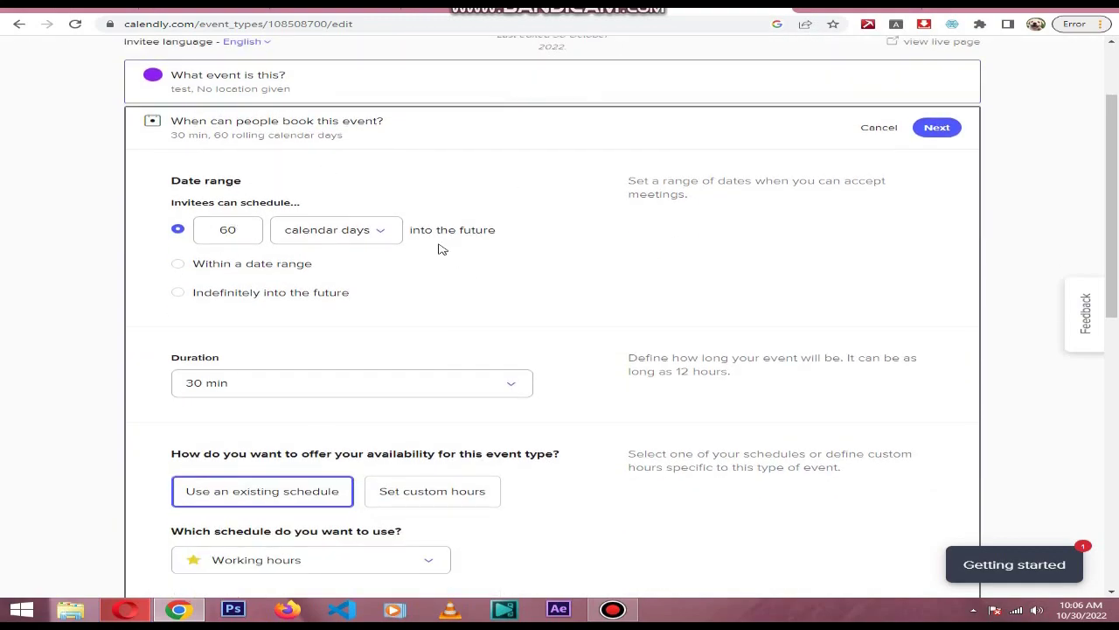
scroll(24, 359, down, 2)
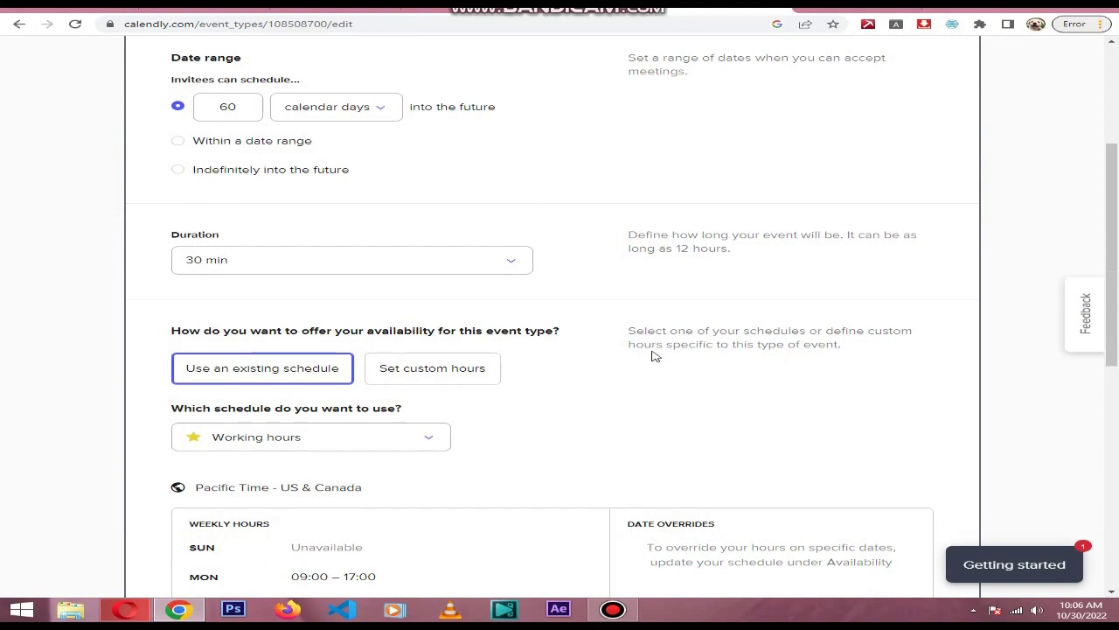
scroll(367, 233, down, 2)
scroll(297, 324, down, 2)
scroll(332, 262, down, 3)
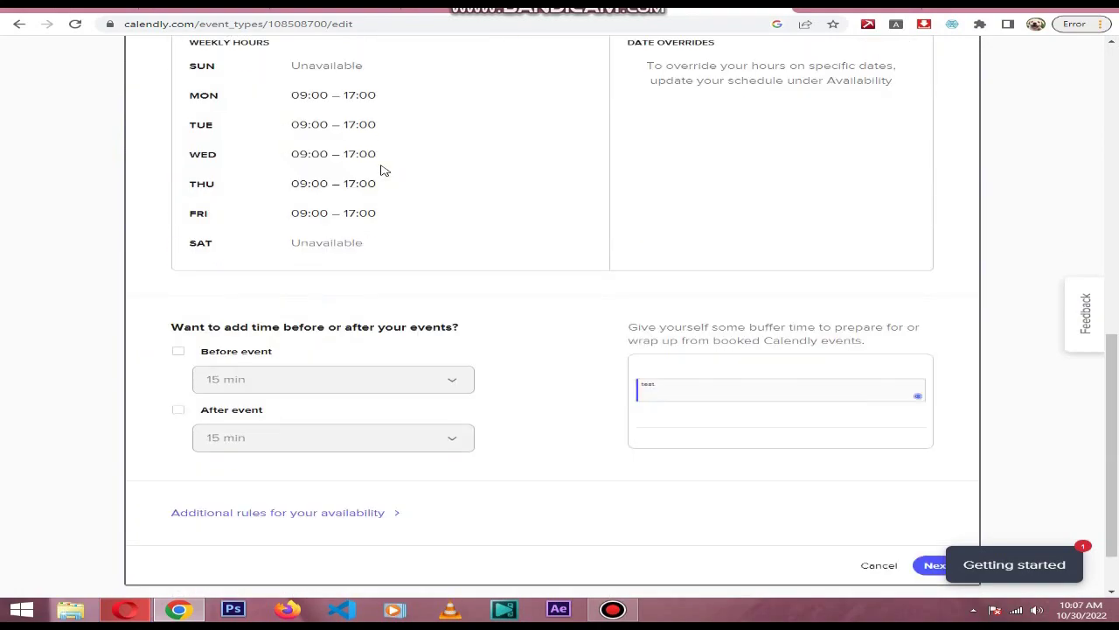
scroll(257, 219, down, 1)
click(934, 490)
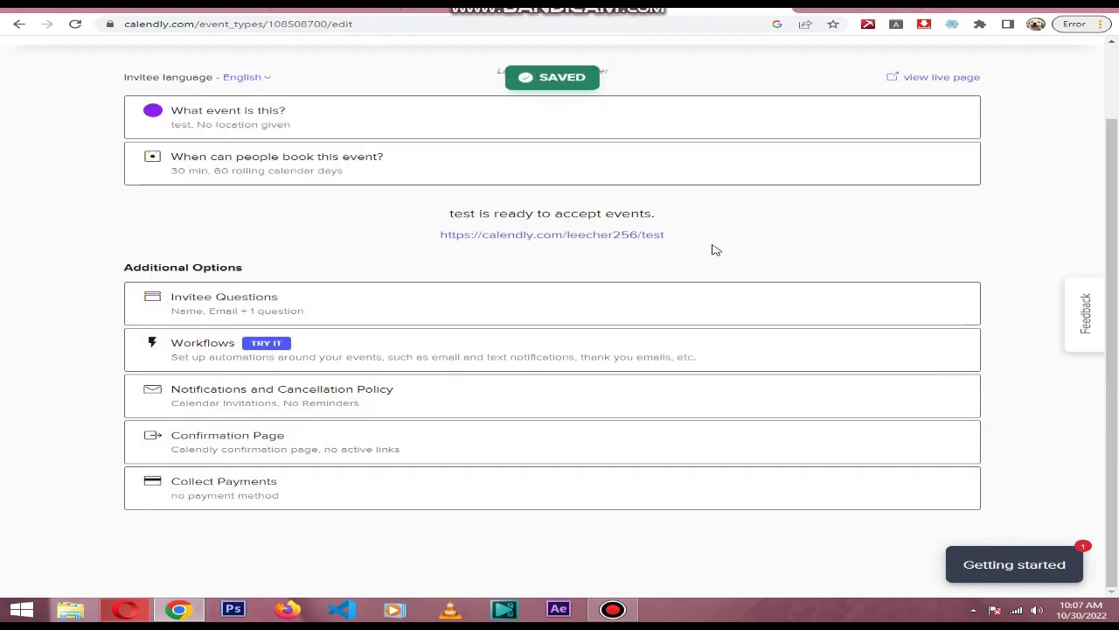
Step: Open the test event's booking link in a new browser tab
scroll(615, 233, up, 1)
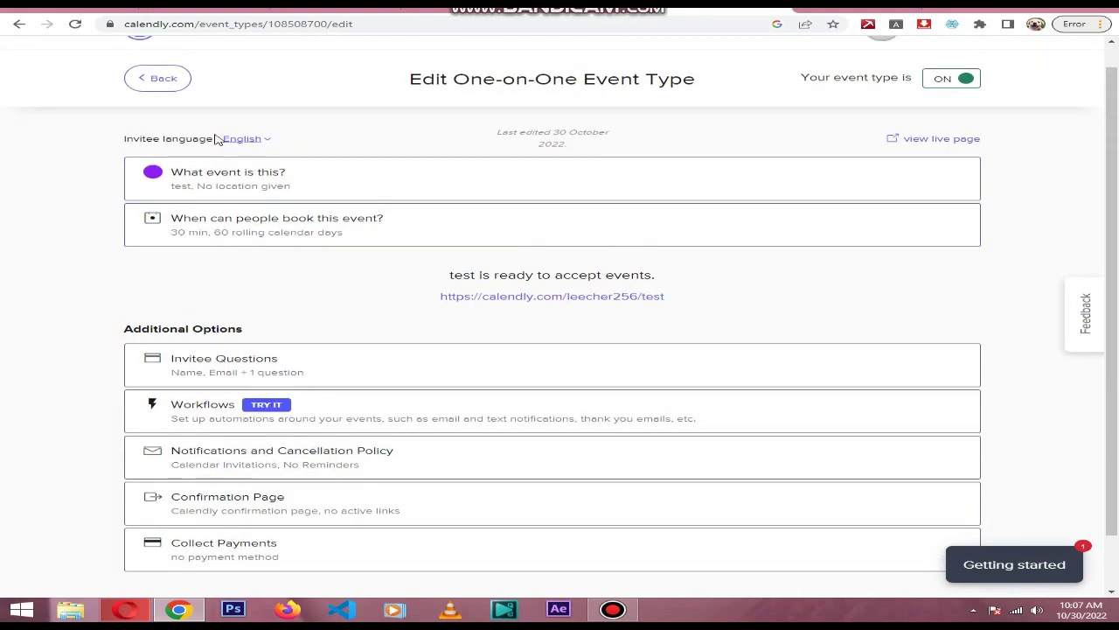
right_click(553, 302)
click(577, 313)
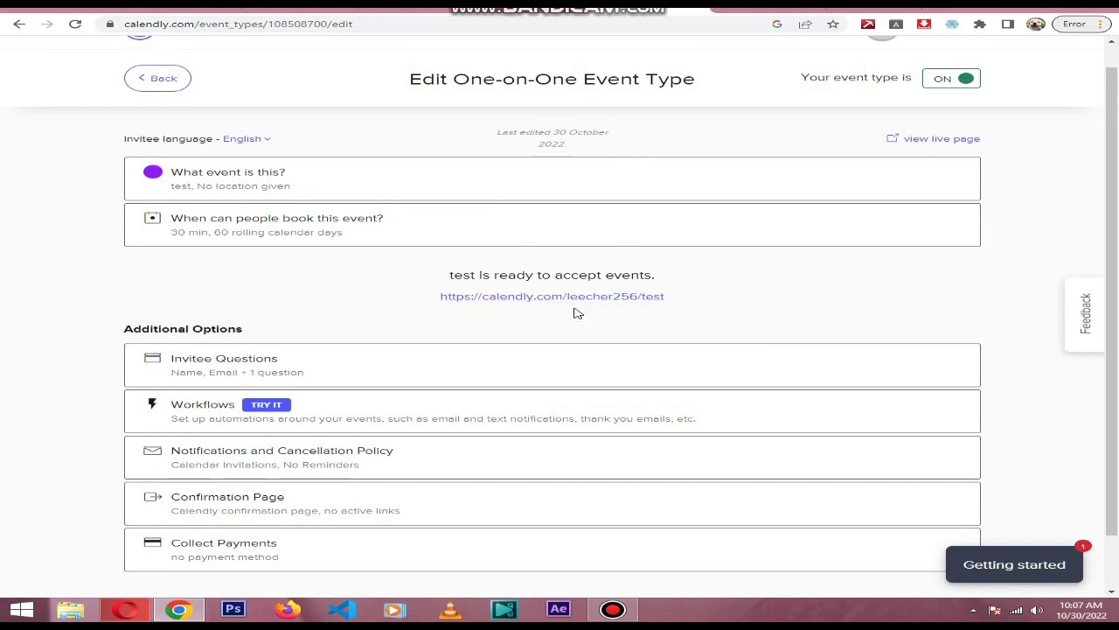
Step: Check the live booking page, close it, and go back to the Event Types list
click(775, 11)
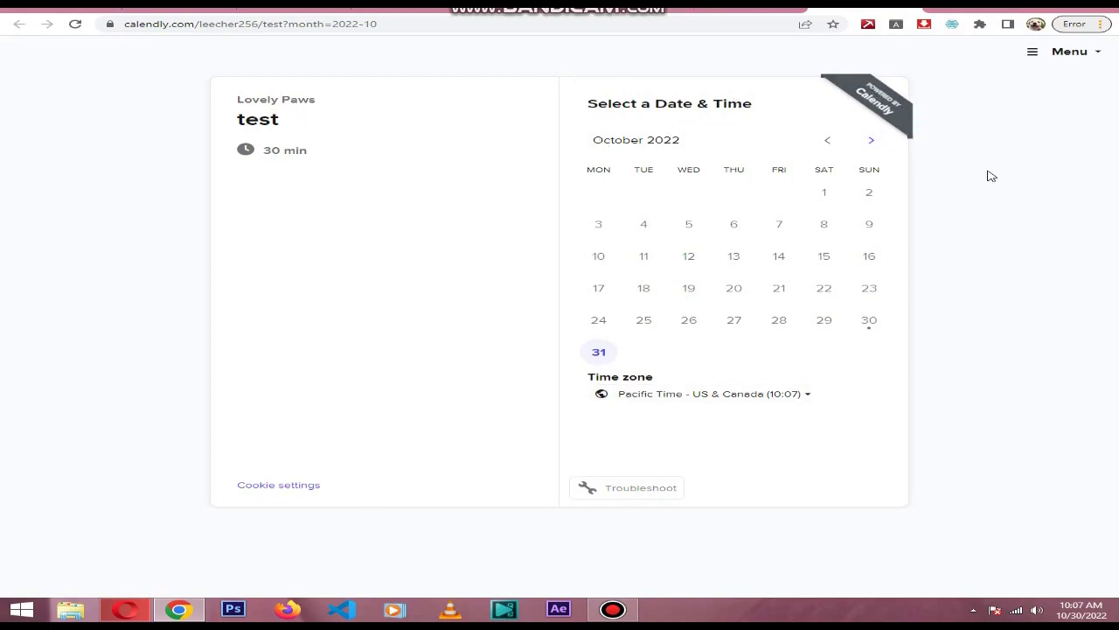
key(ctrl+w)
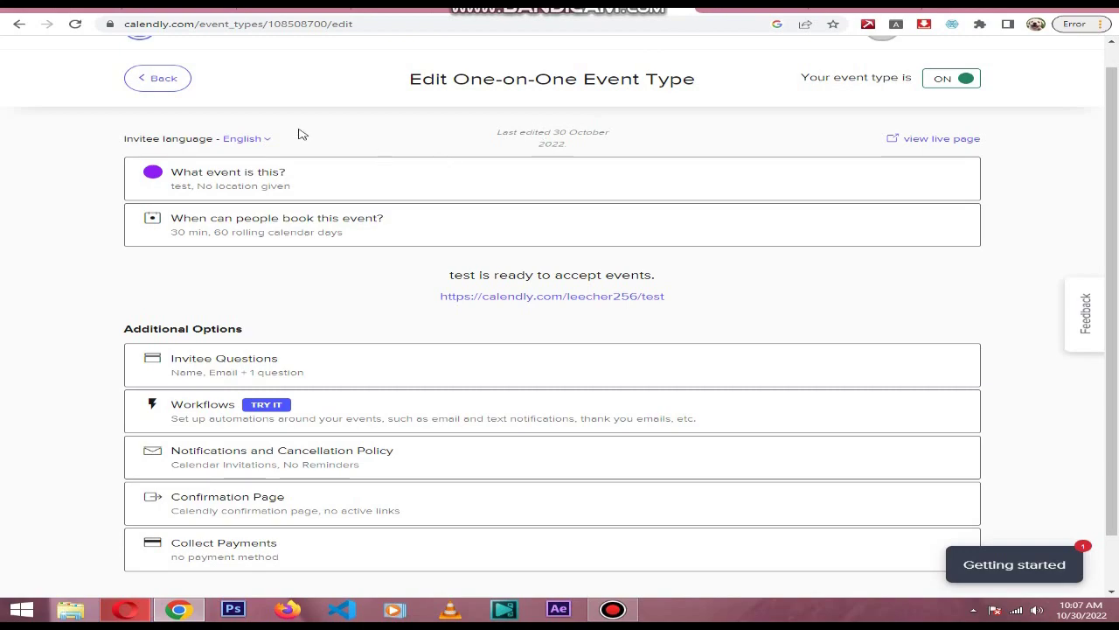
click(158, 103)
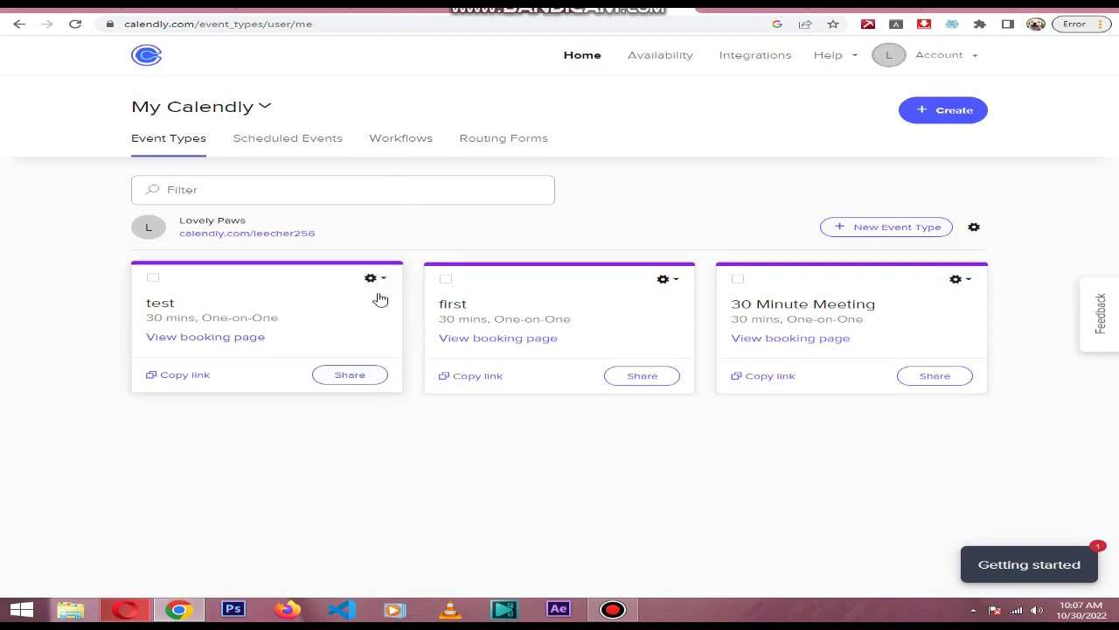
Step: Choose the Popup Widget as the website embed for the 'test' event
click(355, 380)
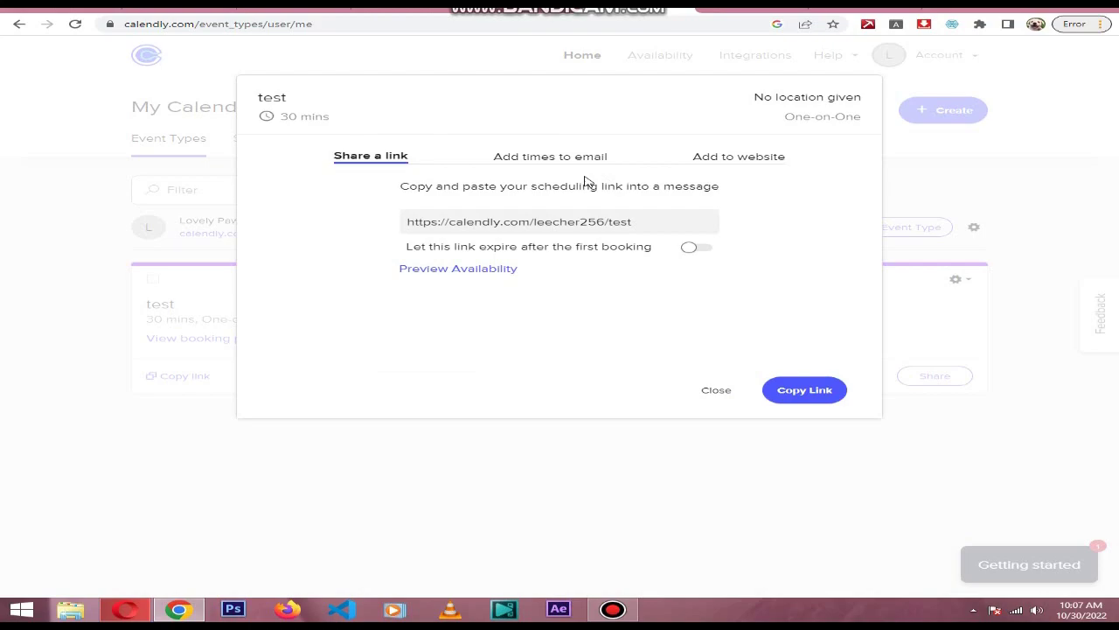
click(755, 159)
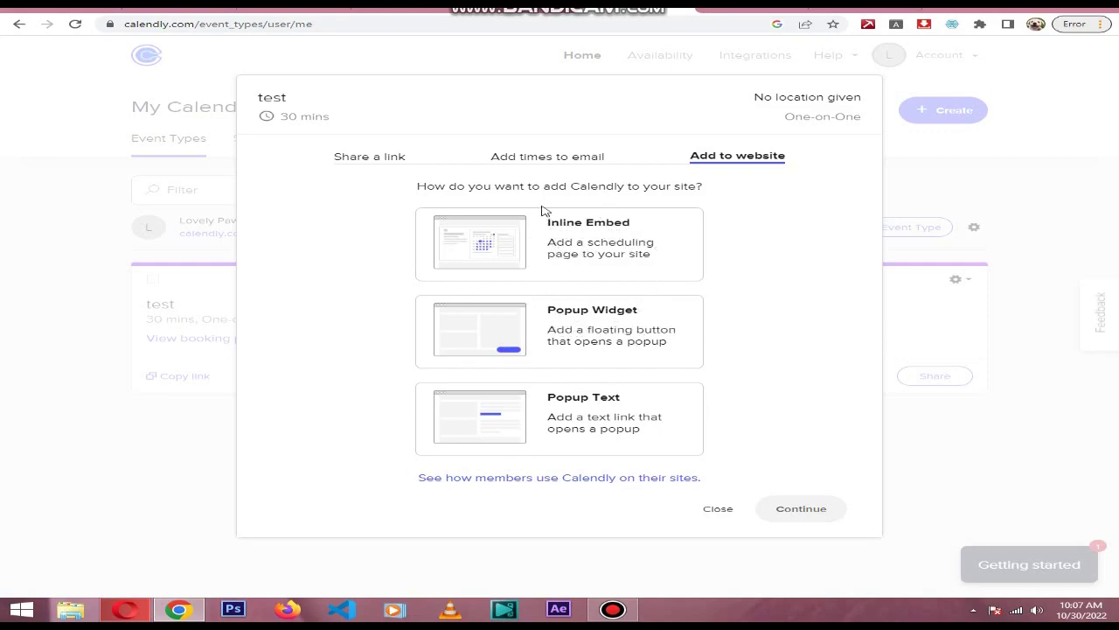
click(579, 334)
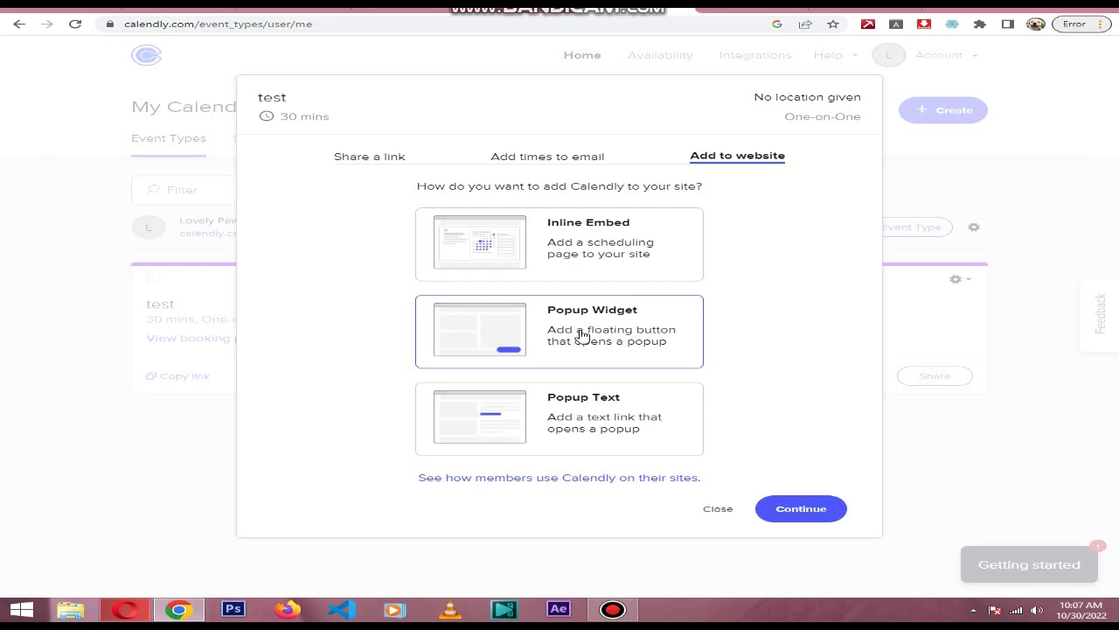
click(782, 503)
click(638, 282)
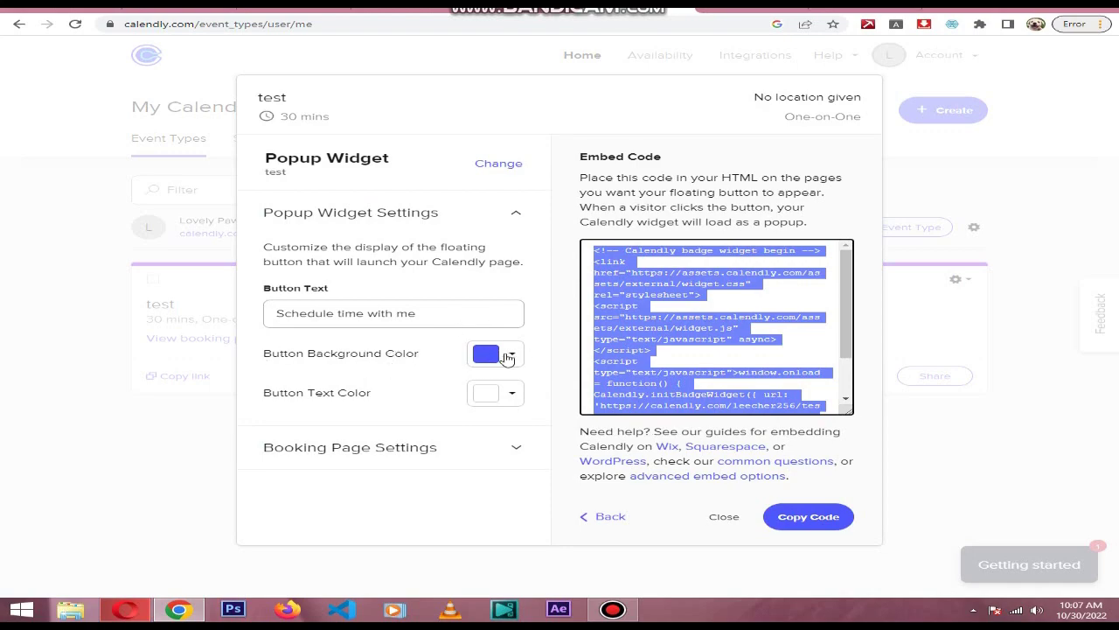
Step: Set the widget button background to green (00FF65) and copy the embed code
click(507, 357)
click(407, 485)
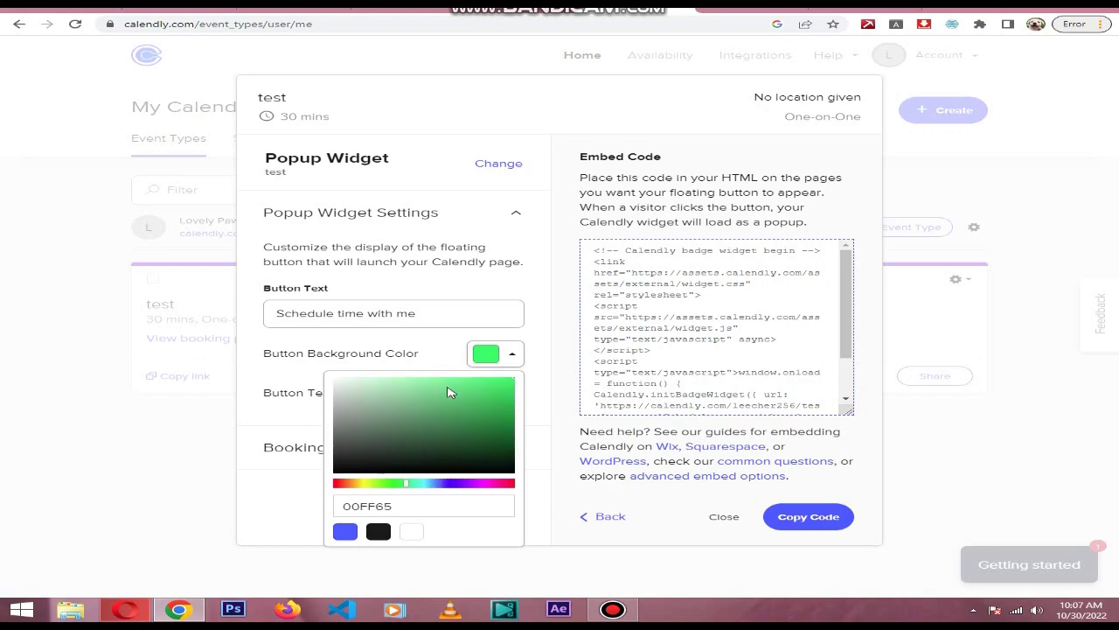
click(440, 348)
click(656, 273)
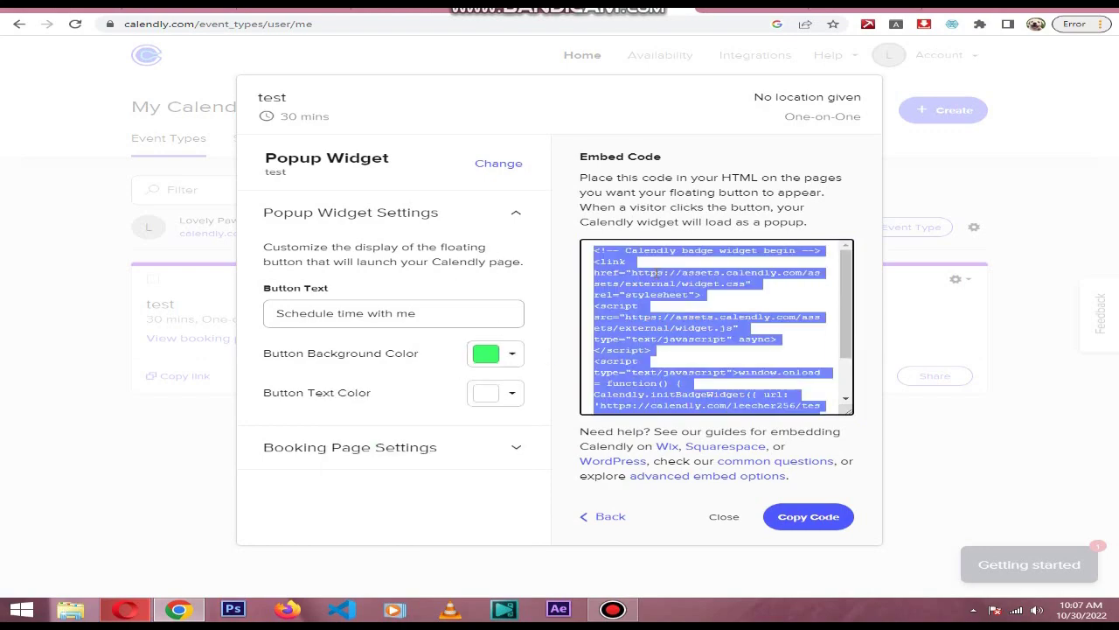
click(798, 518)
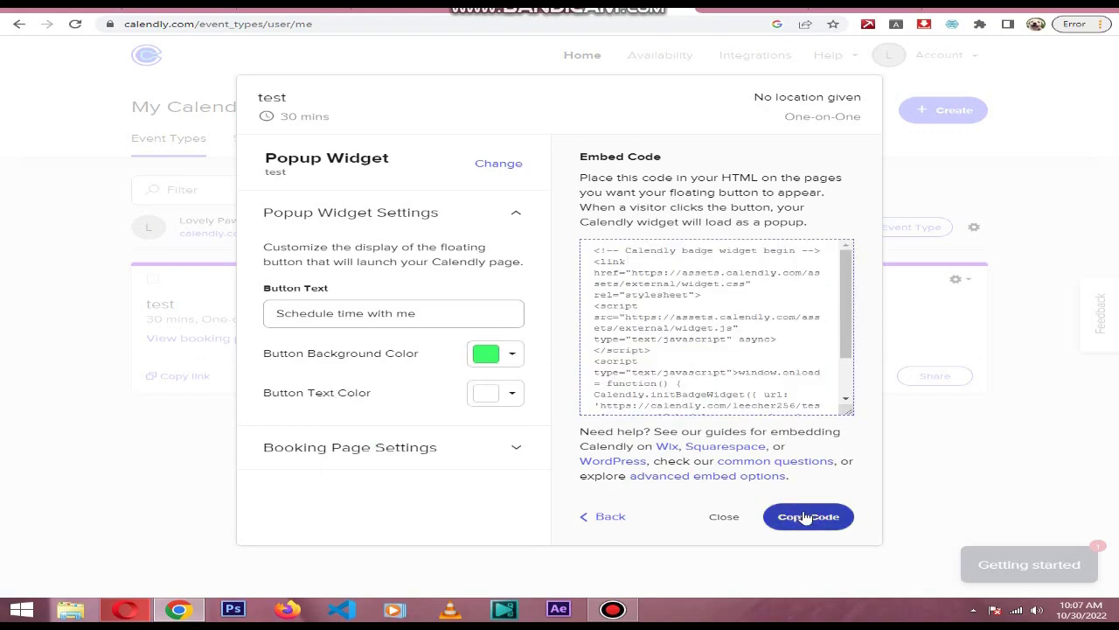
Step: Go to Online Store > Themes and choose Edit code for the Dawn theme
click(124, 610)
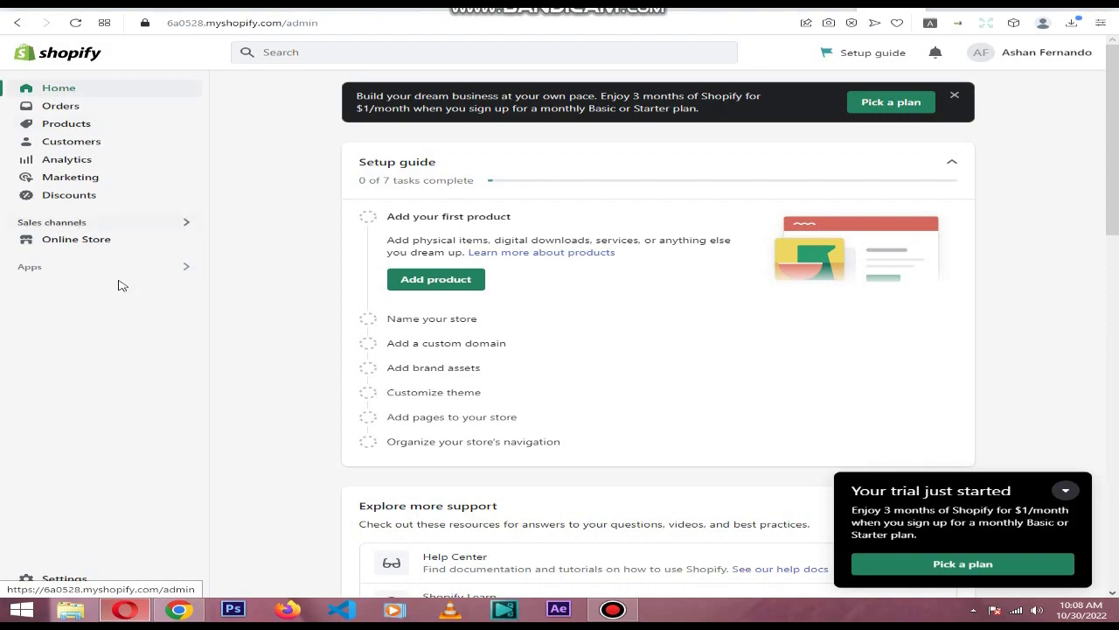
click(103, 243)
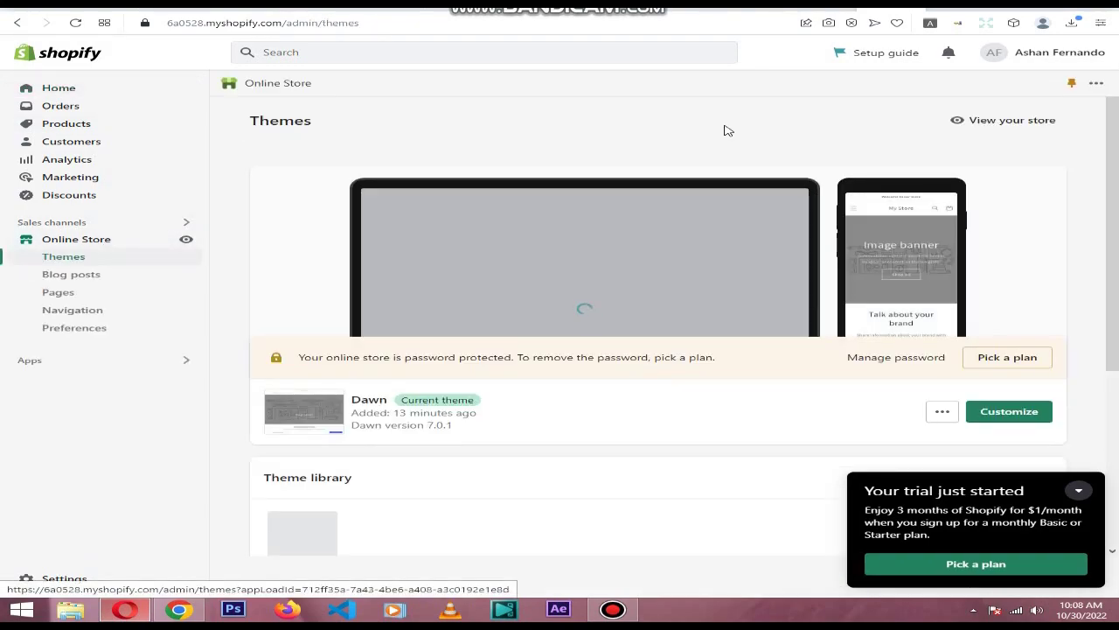
scroll(723, 175, down, 1)
scroll(724, 178, down, 2)
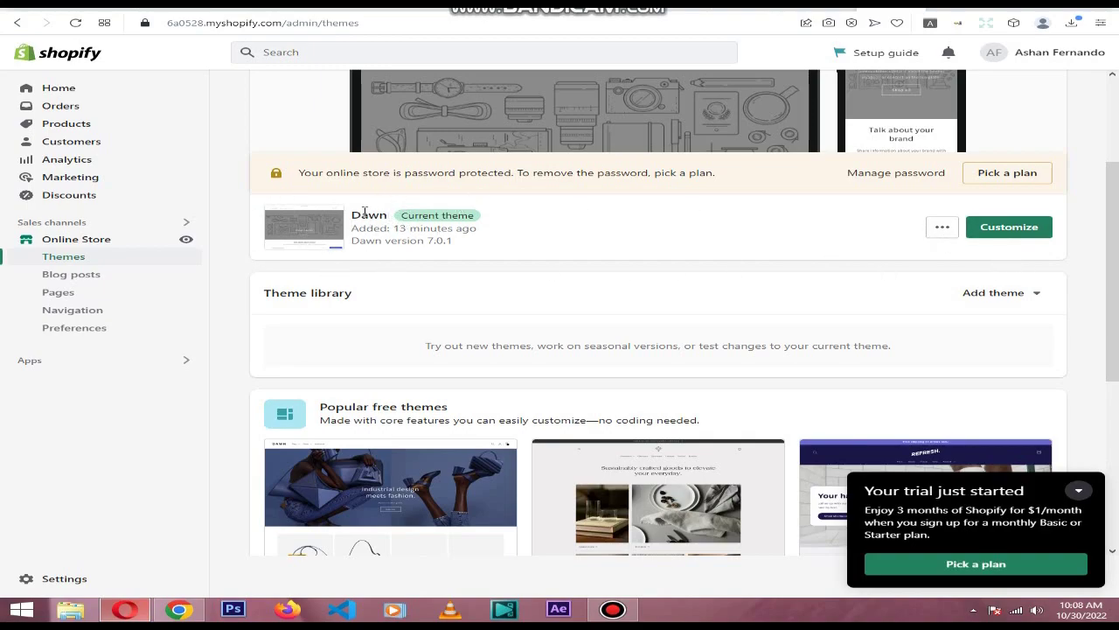
click(942, 230)
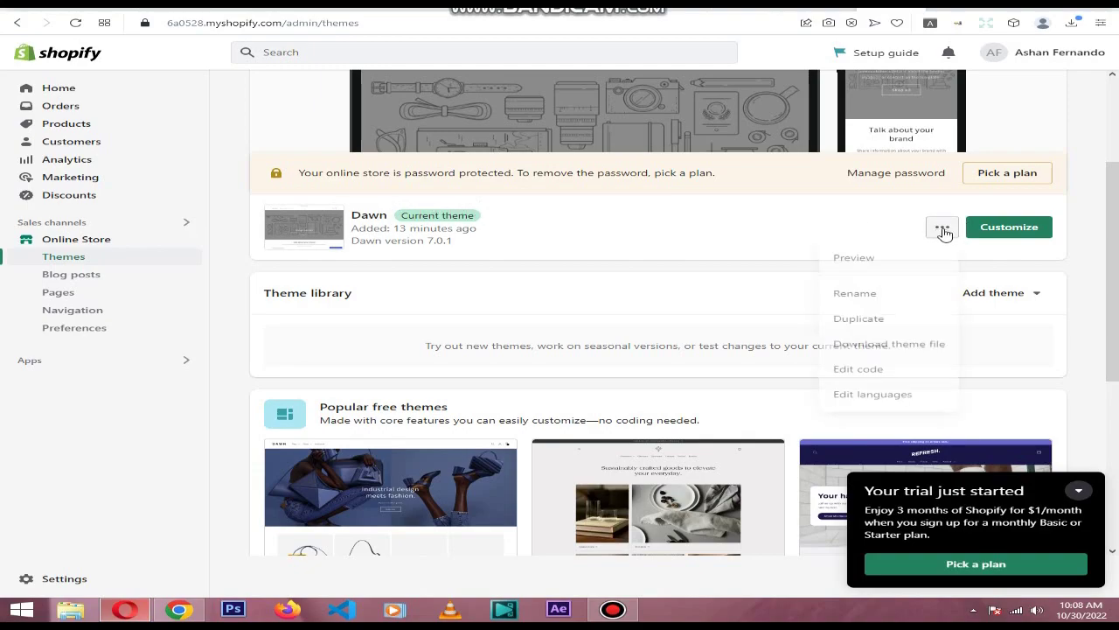
click(887, 373)
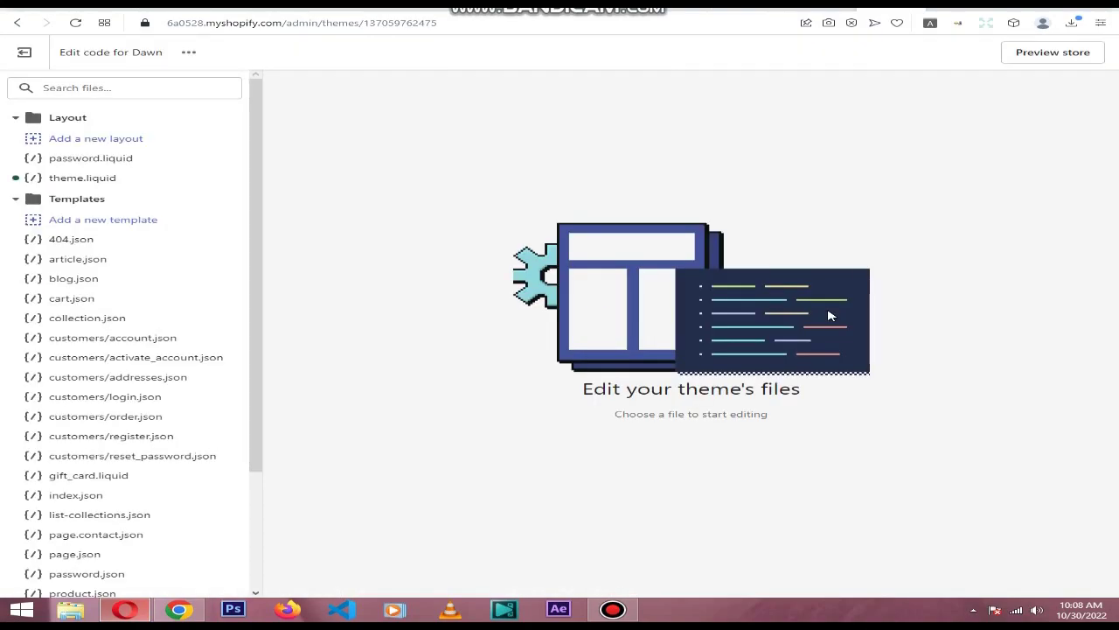
Step: Open layout/theme.liquid and delete the old Calendly widget block
click(107, 181)
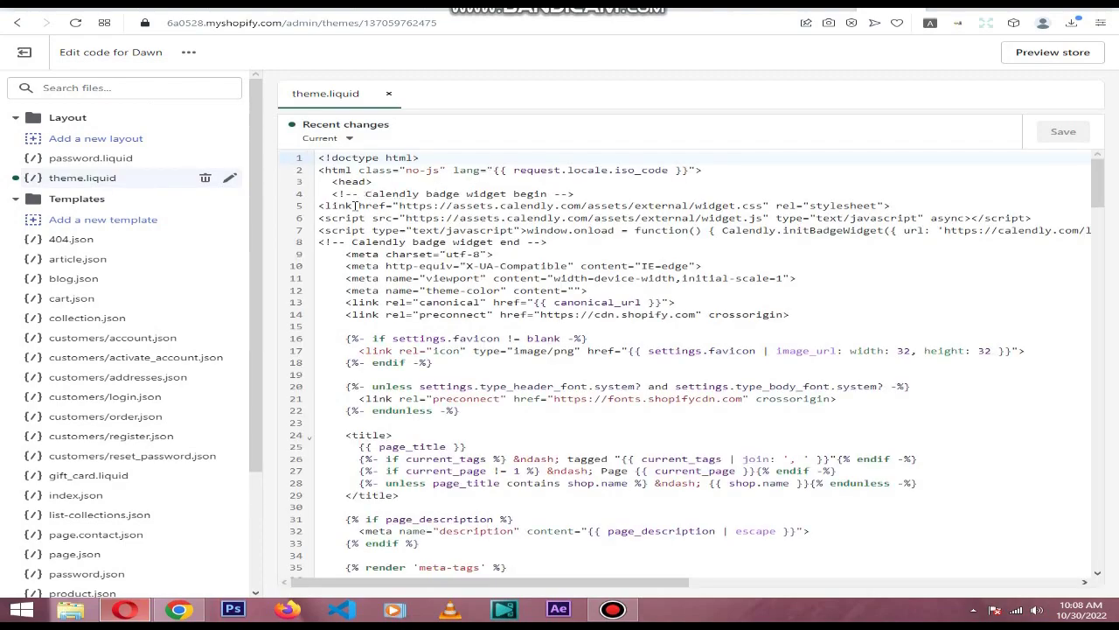
drag(545, 242, 320, 194)
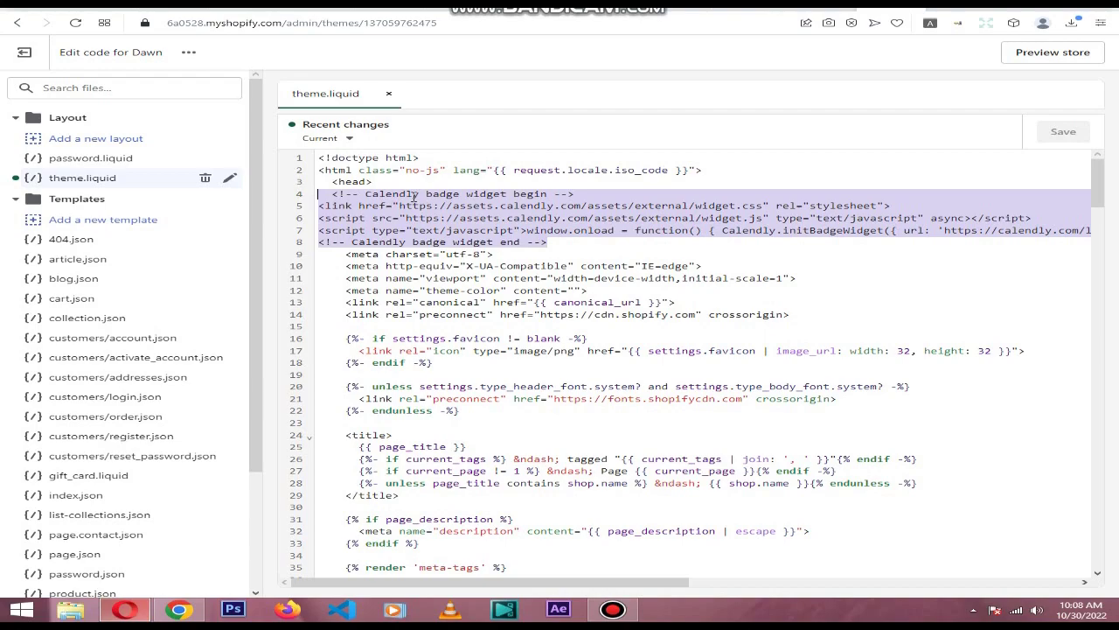
key(Delete)
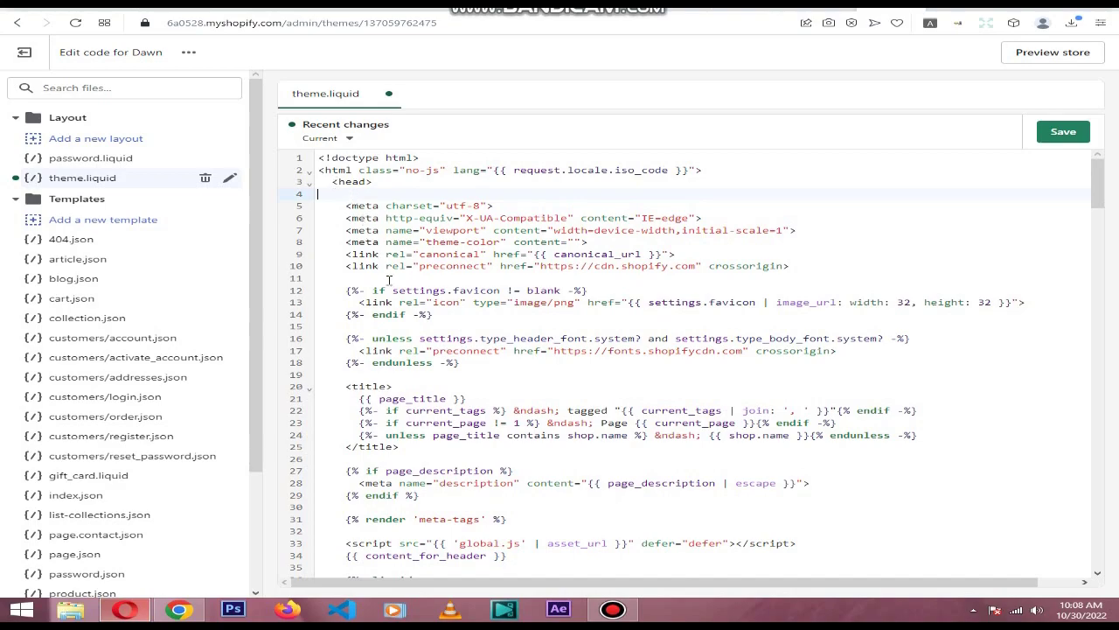
Step: Paste the copied Calendly widget code right after the <head> tag and compare it with the embed code
click(359, 180)
drag(344, 205, 814, 267)
key(ctrl+v)
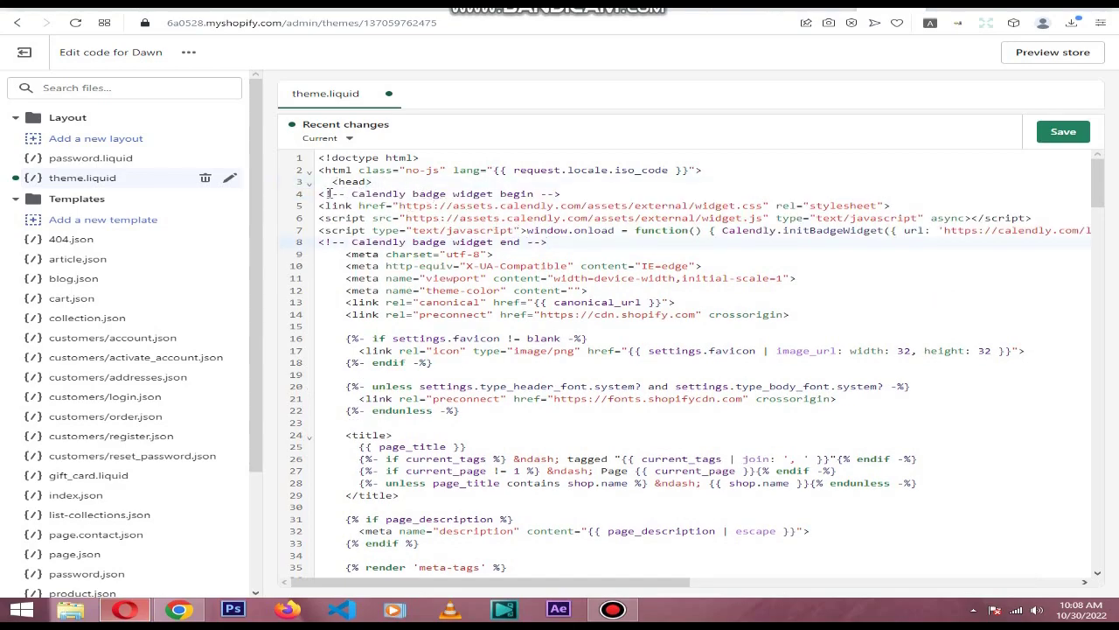
drag(319, 194, 549, 242)
key(alt+Tab)
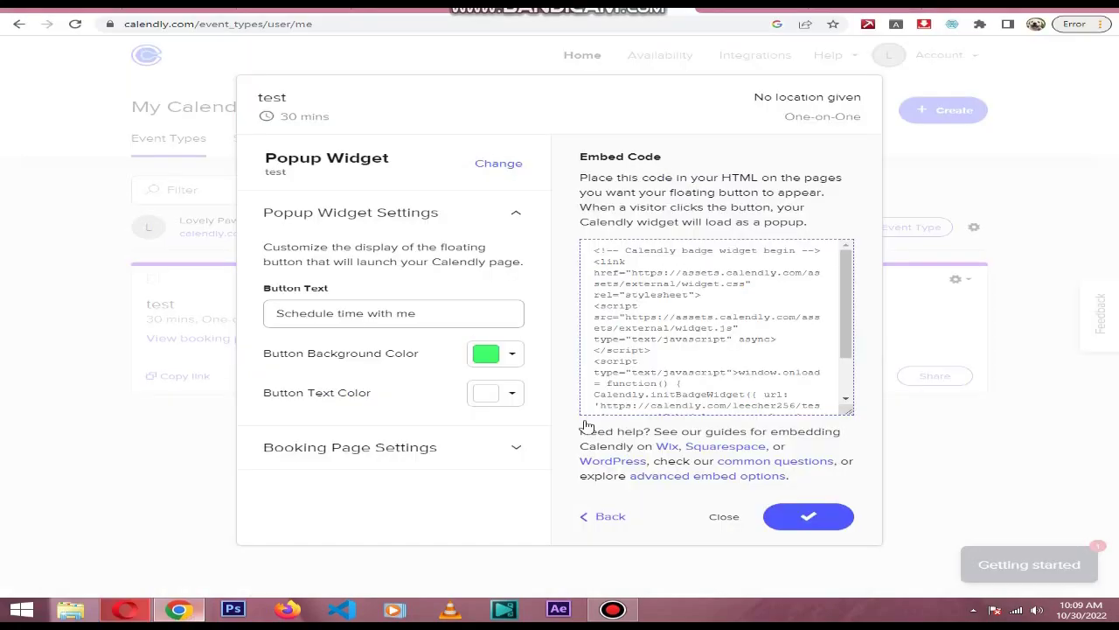
click(612, 350)
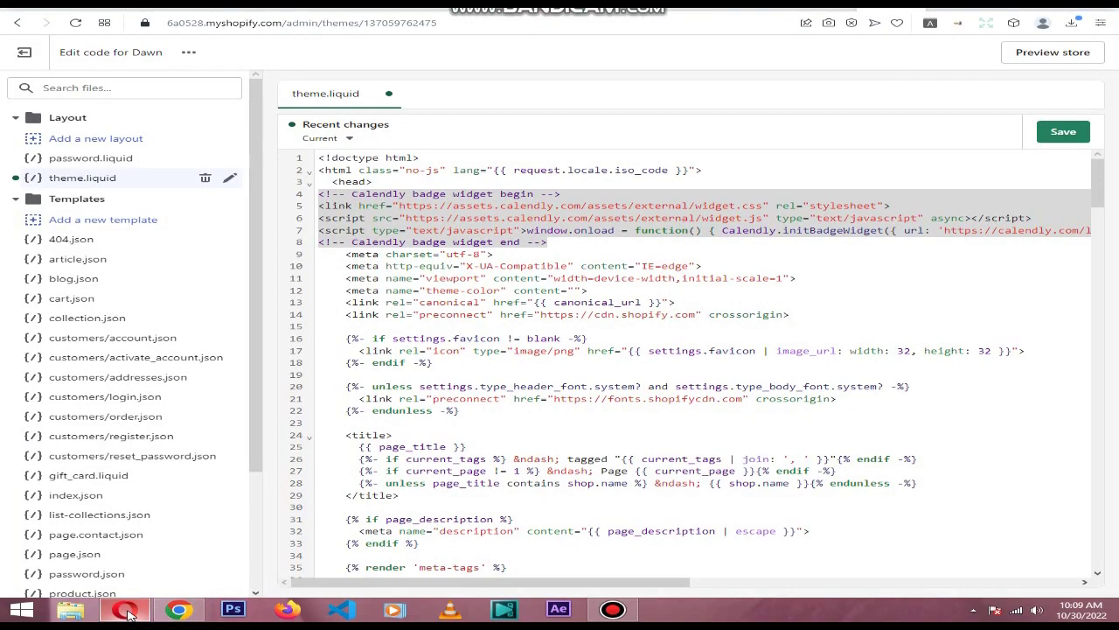
click(125, 610)
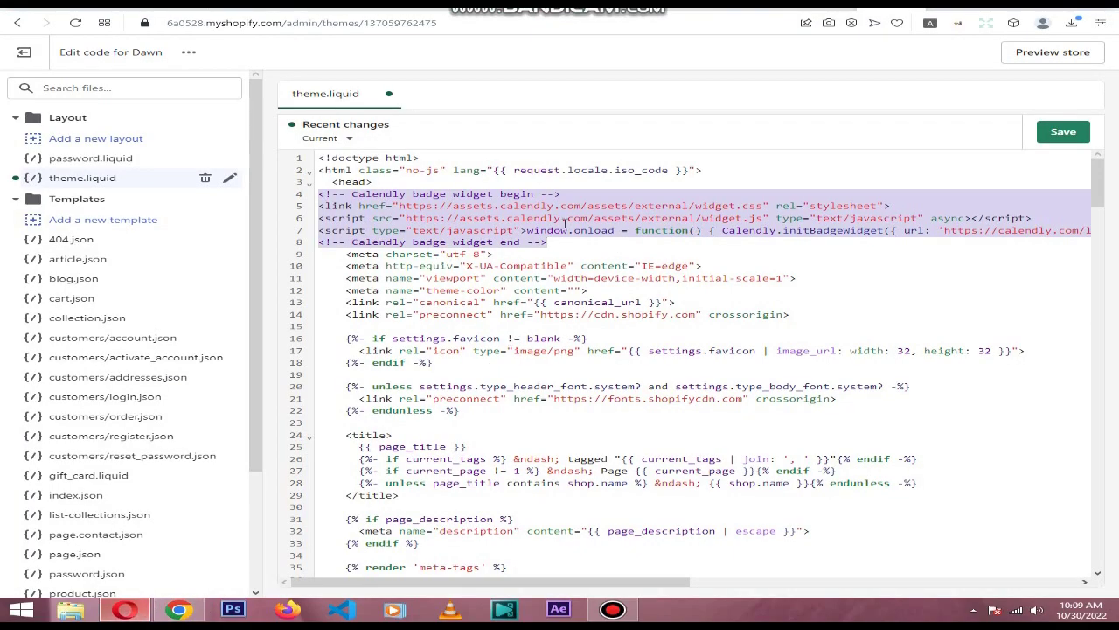
Step: Save theme.liquid and scroll the storefront to find the green 'Schedule time with me' badge
click(1065, 132)
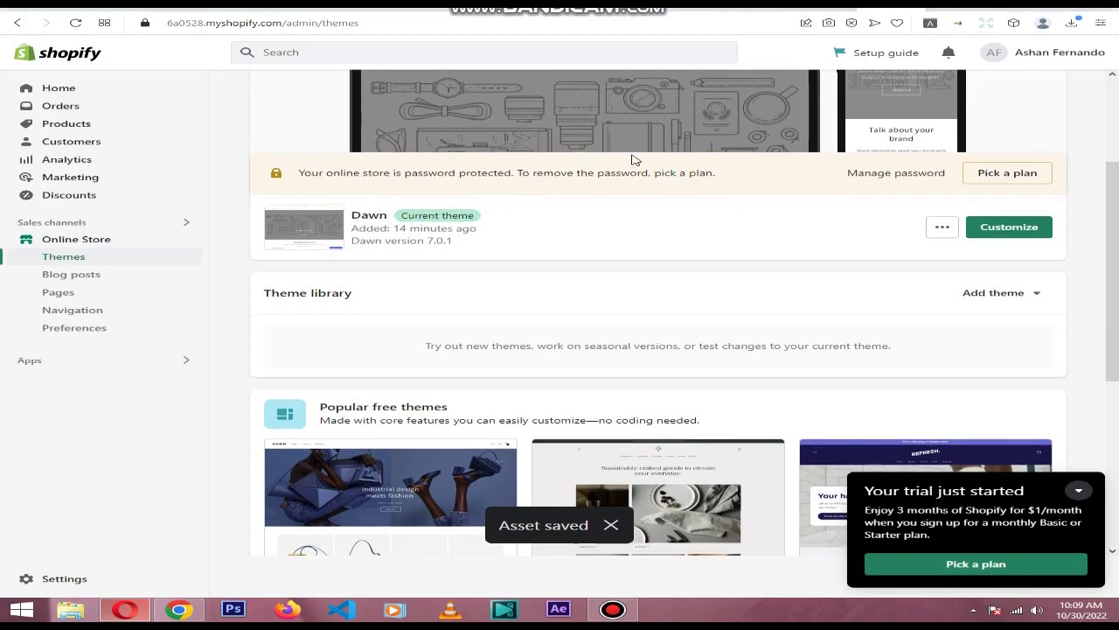
scroll(634, 159, down, 3)
scroll(662, 171, up, 3)
scroll(787, 157, up, 1)
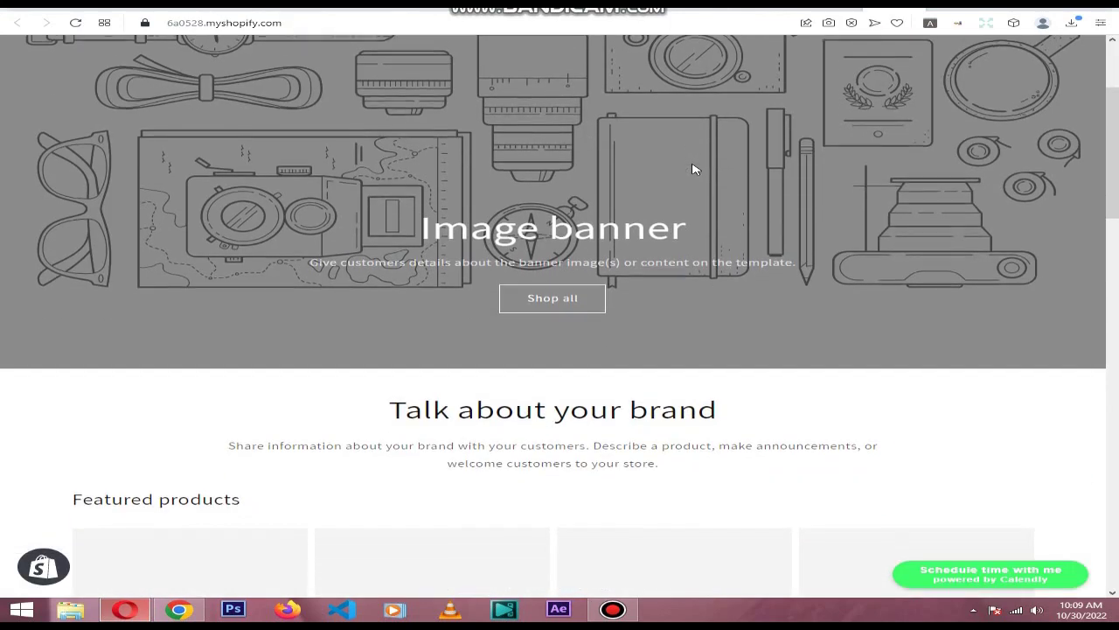
scroll(366, 318, down, 3)
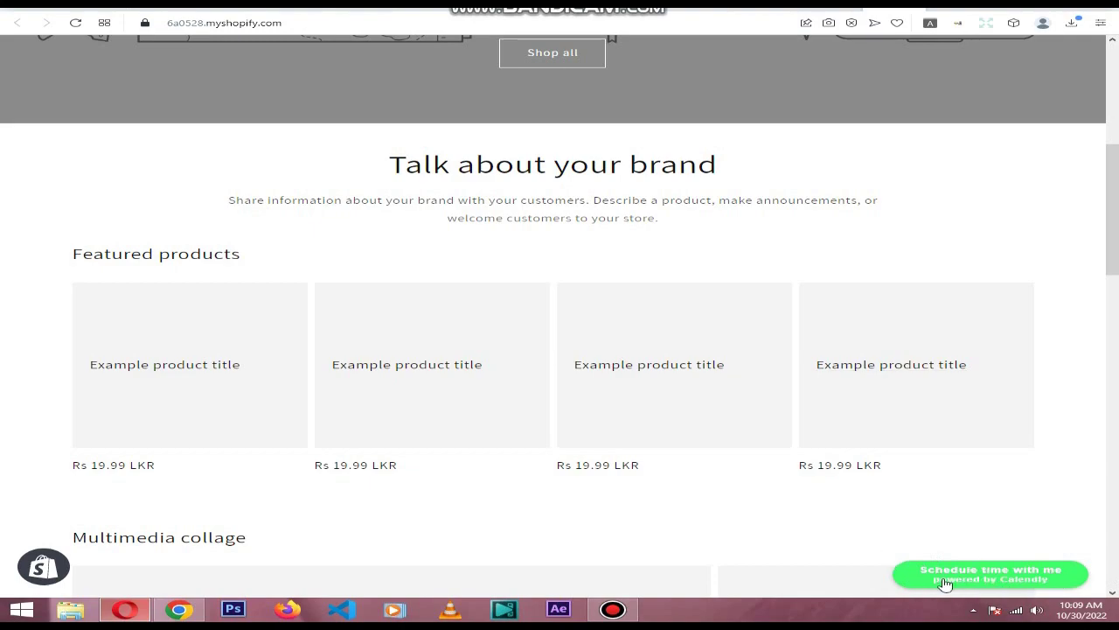
Step: Open the 'test' booking calendar from the green storefront badge (October 2022, 31st available)
click(1012, 582)
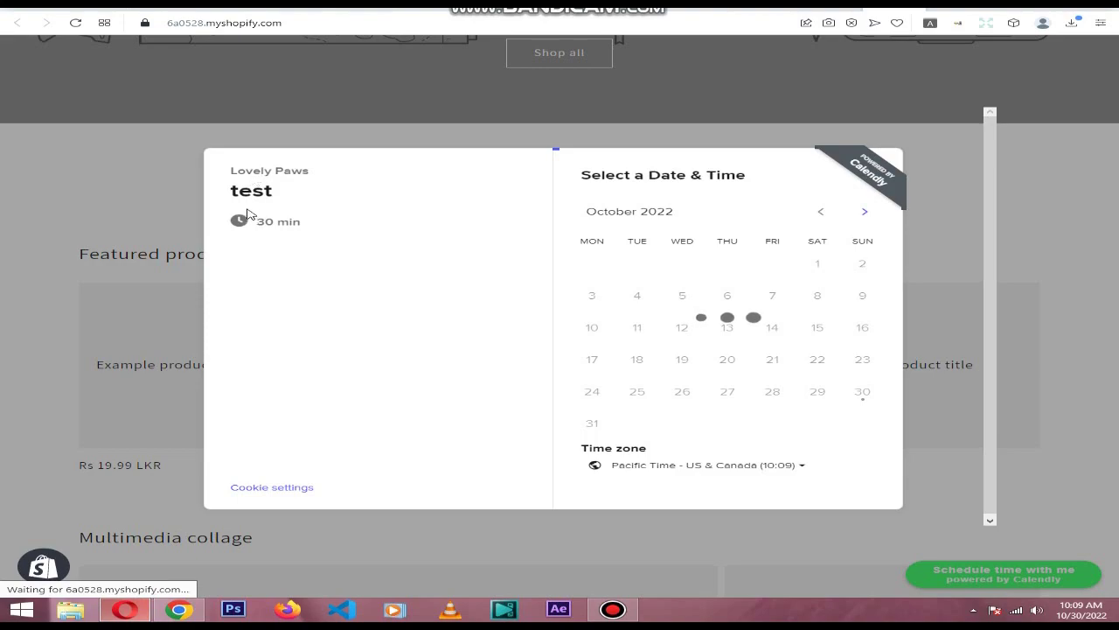
double_click(240, 191)
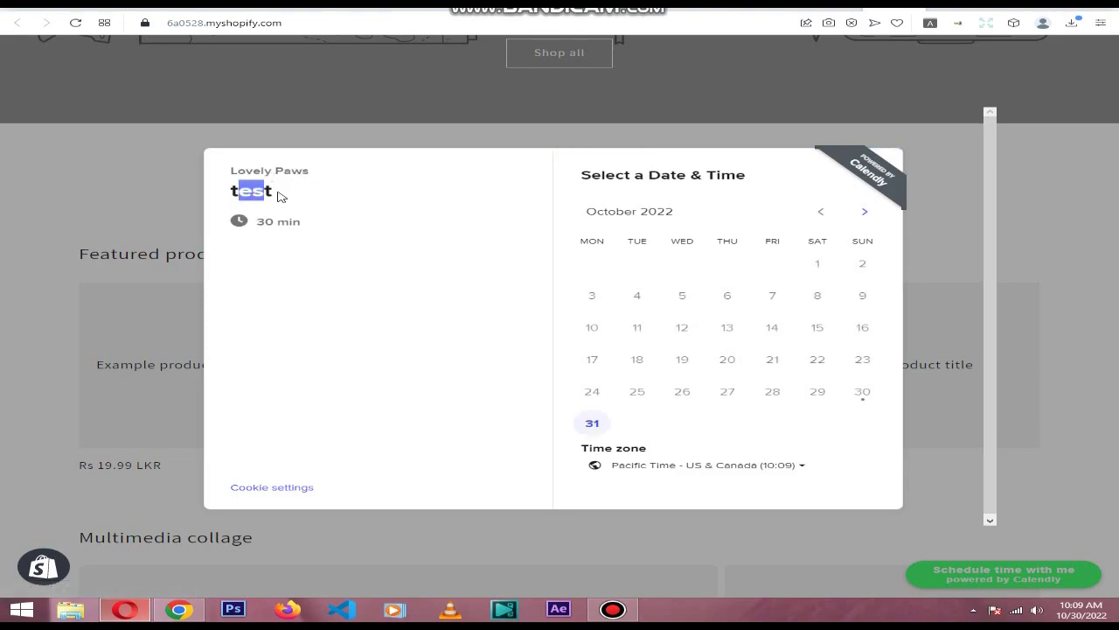
click(393, 200)
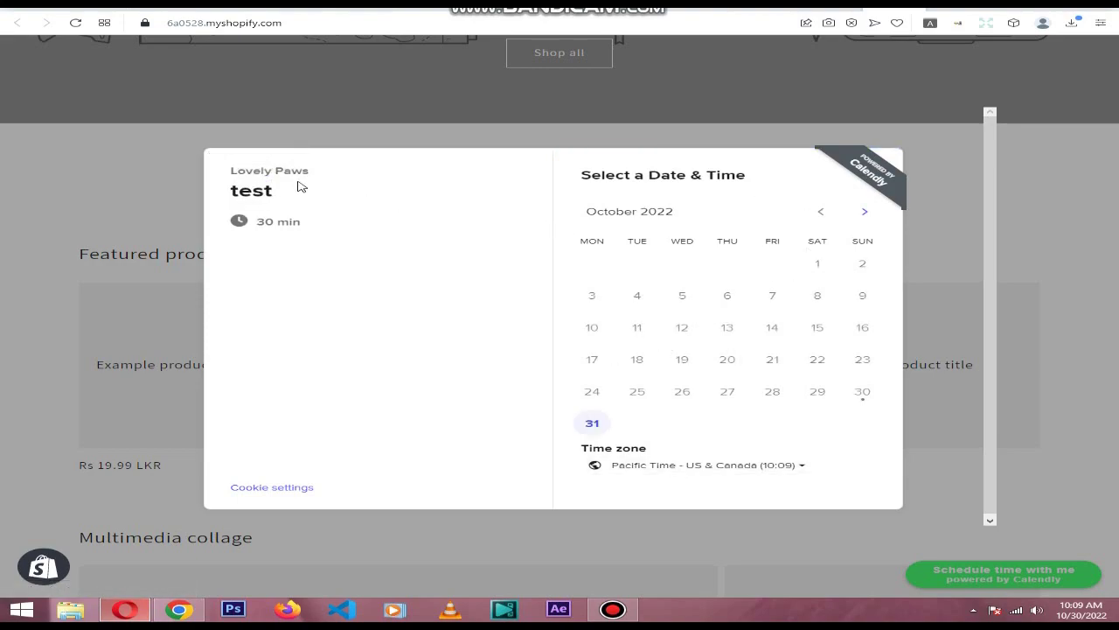